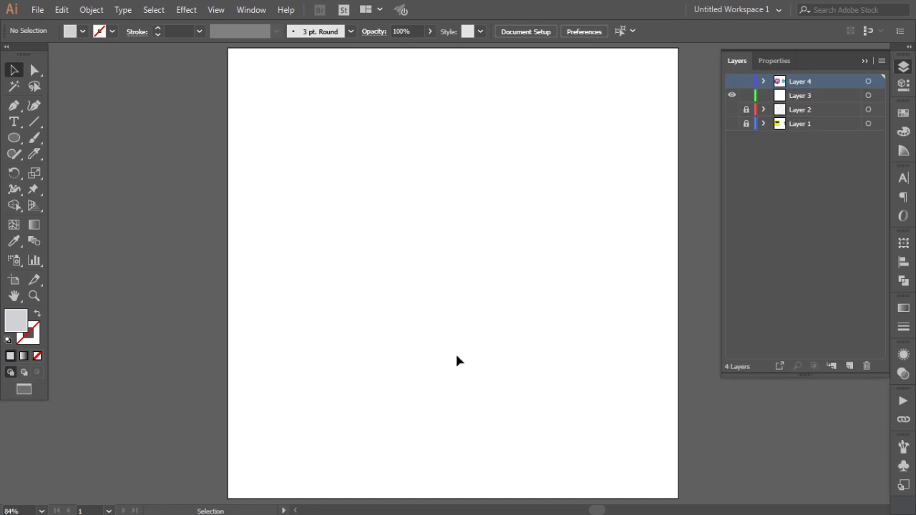
# Preview the finished GOOD DAY example on Layers 1 and 2, hide it, and make Layer 3 active
pyautogui.click(732, 126)
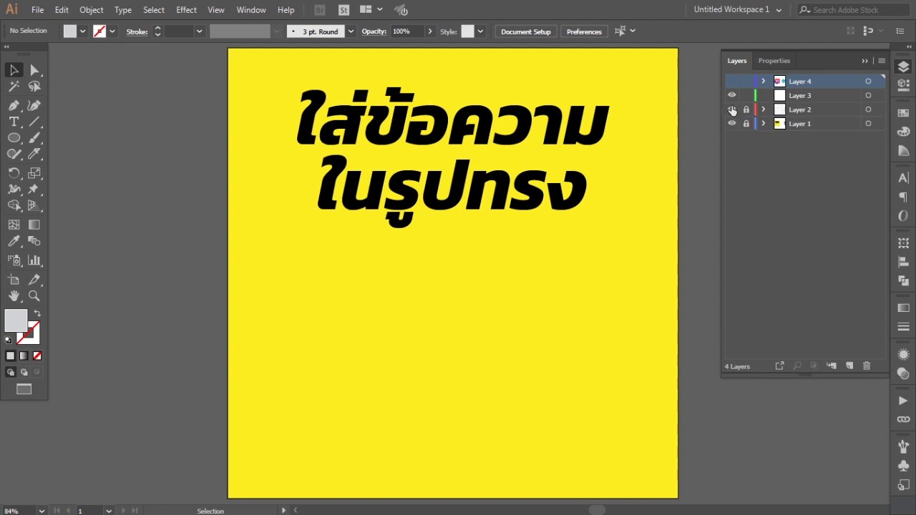
pyautogui.click(731, 110)
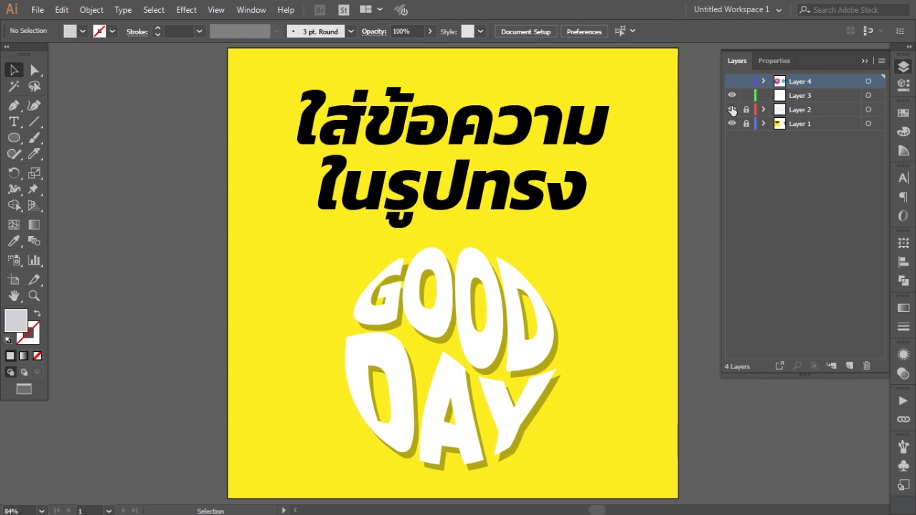
pyautogui.click(731, 109)
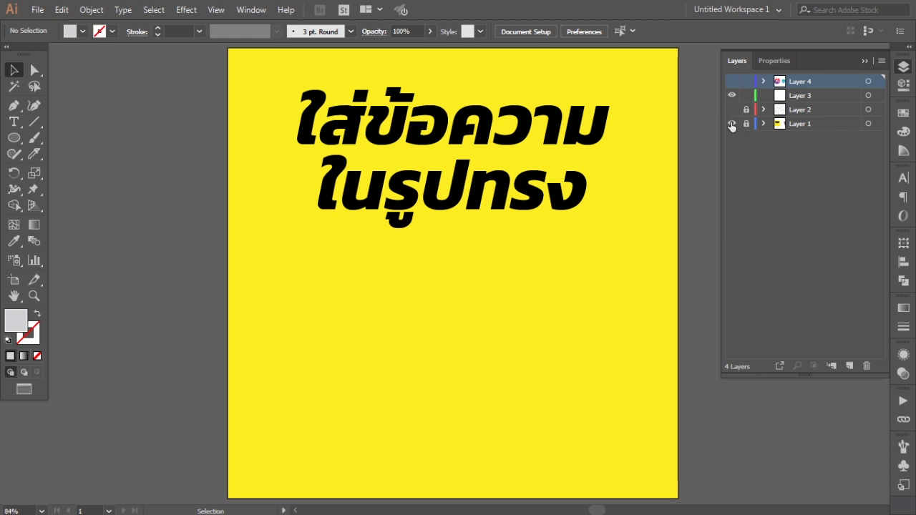
pyautogui.click(731, 124)
pyautogui.click(816, 99)
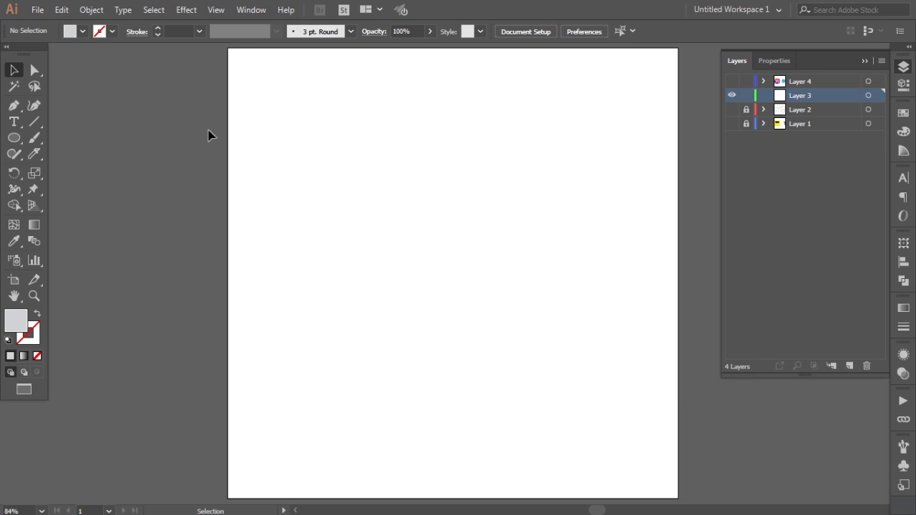
# Type the word GOOD in default black near the top of the artboard
pyautogui.click(14, 123)
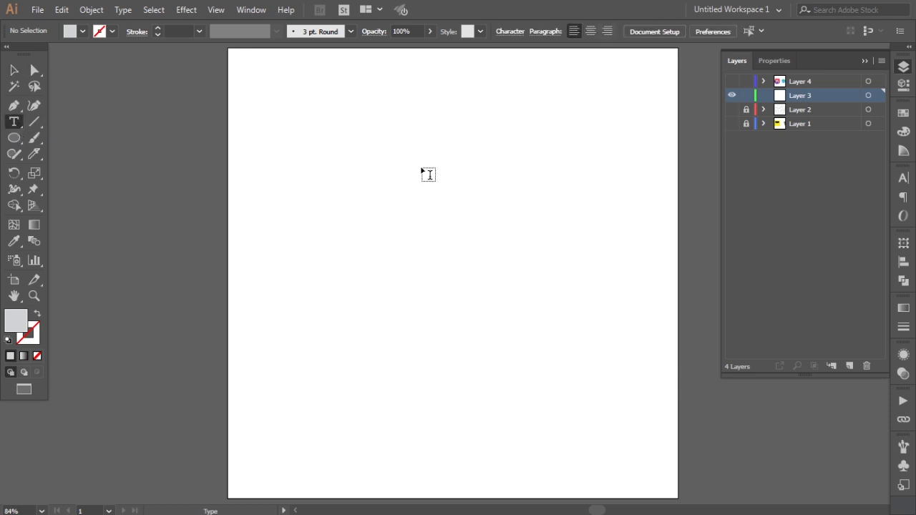
pyautogui.click(8, 340)
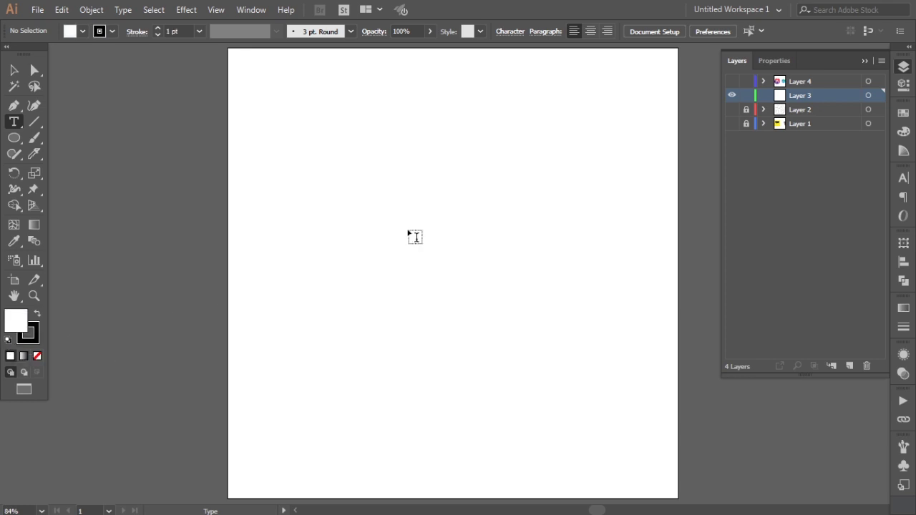
pyautogui.click(416, 149)
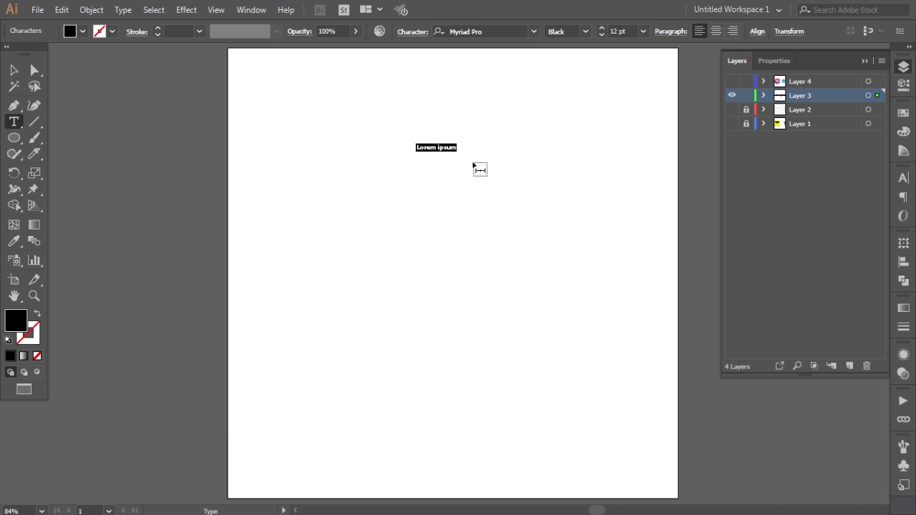
pyautogui.write('GOOD')
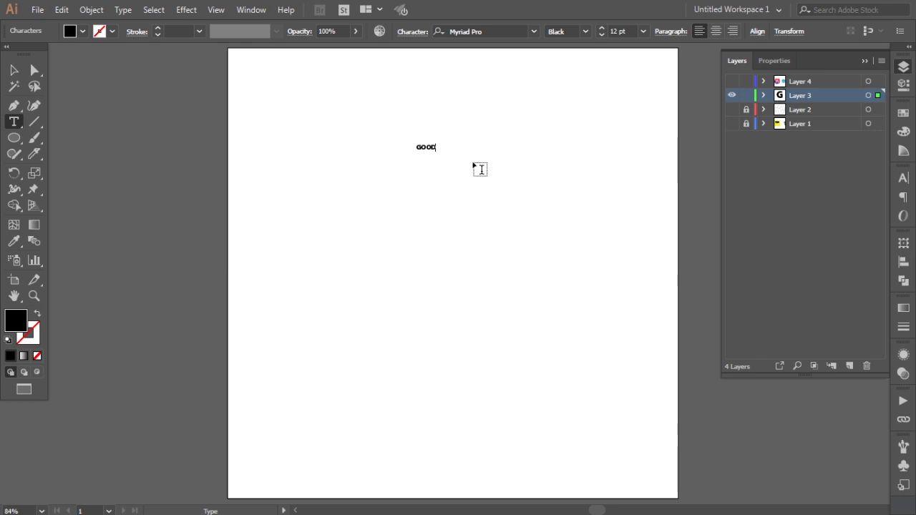
pyautogui.click(16, 72)
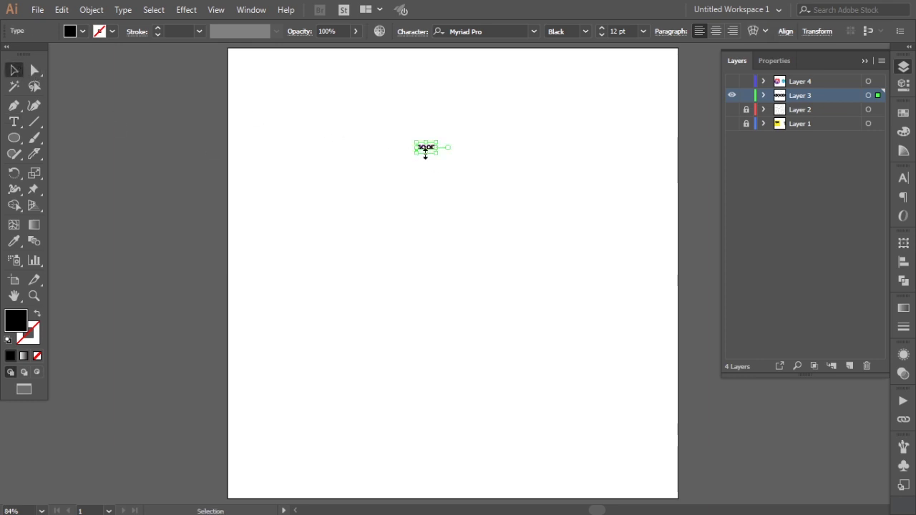
# Duplicate GOOD just below itself and change the copy's text to DAY
pyautogui.moveTo(426, 152); pyautogui.dragTo(427, 172)
pyautogui.hotkey('ctrl', 'z')
pyautogui.moveTo(428, 148); pyautogui.dragTo(430, 184)
pyautogui.press('t')
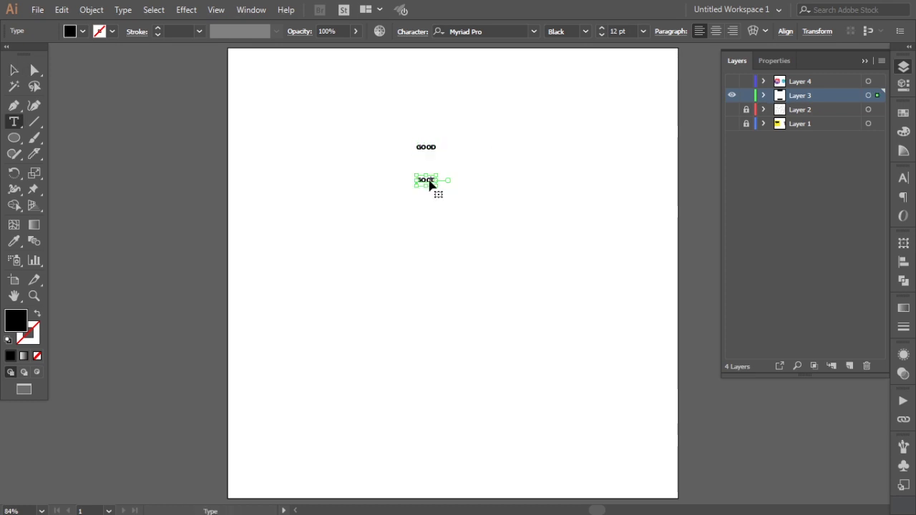
pyautogui.doubleClick(428, 180)
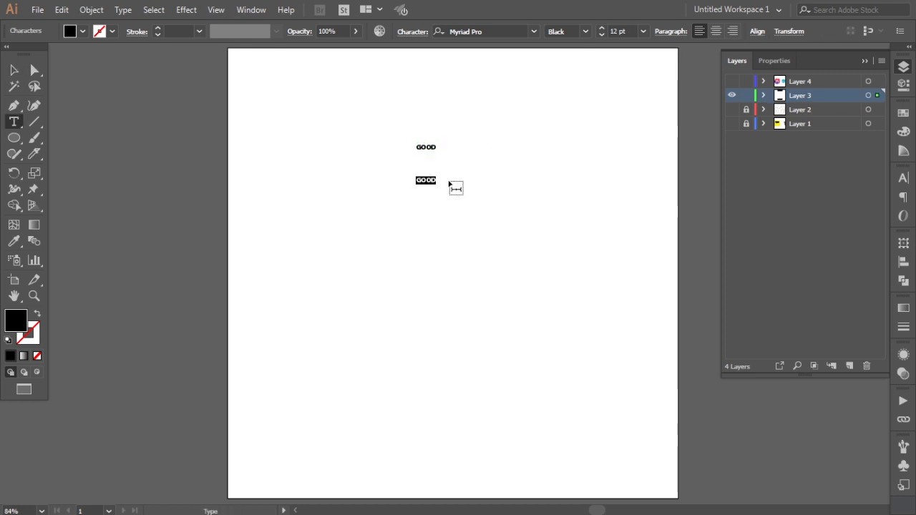
pyautogui.write('DAY')
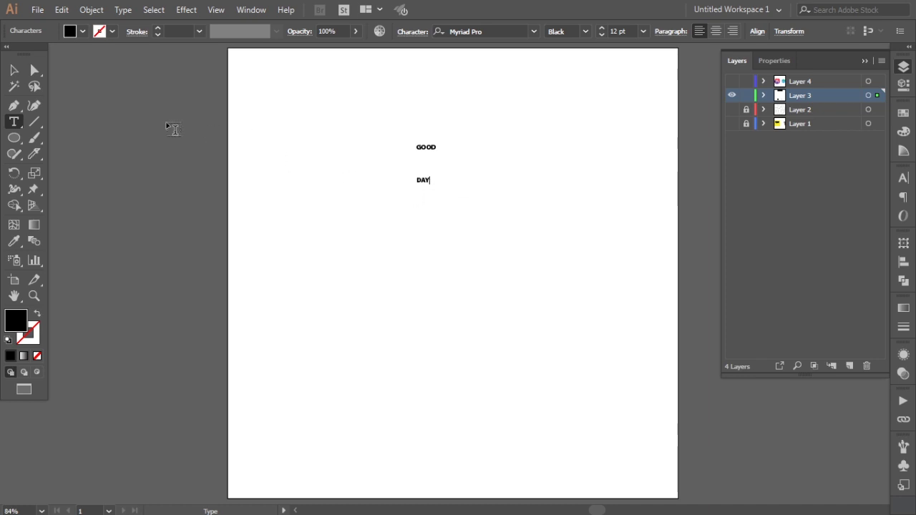
pyautogui.click(13, 70)
# Scale GOOD and DAY up to 43 pt and stack DAY directly beneath GOOD
pyautogui.moveTo(350, 95); pyautogui.dragTo(503, 214)
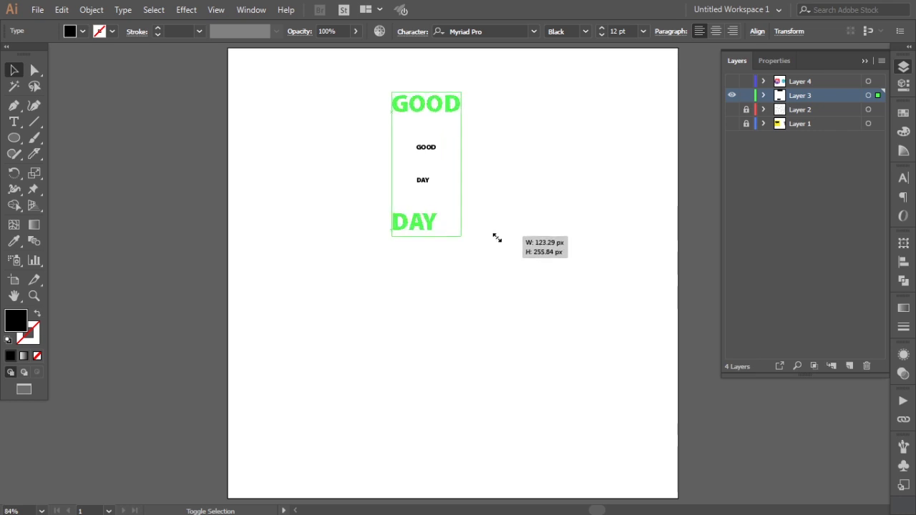
pyautogui.moveTo(440, 184); pyautogui.dragTo(494, 237)
pyautogui.click(504, 223)
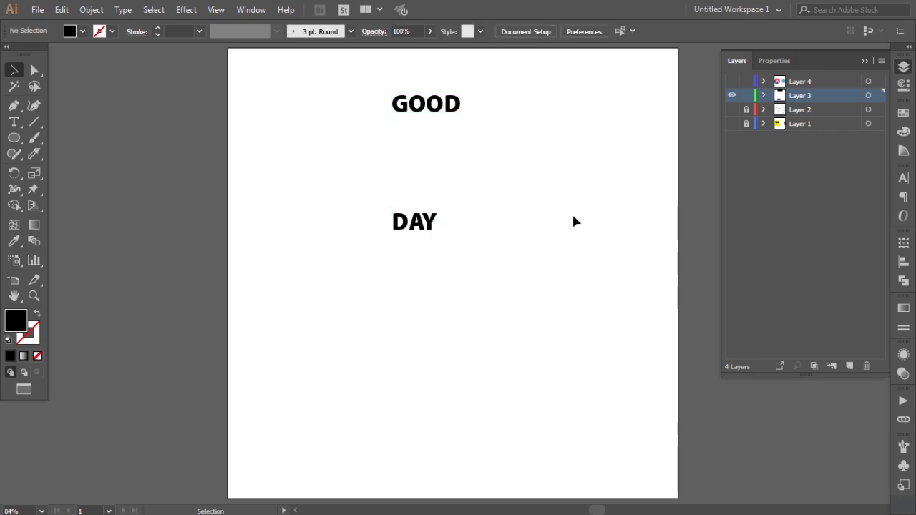
pyautogui.moveTo(424, 223); pyautogui.dragTo(426, 132)
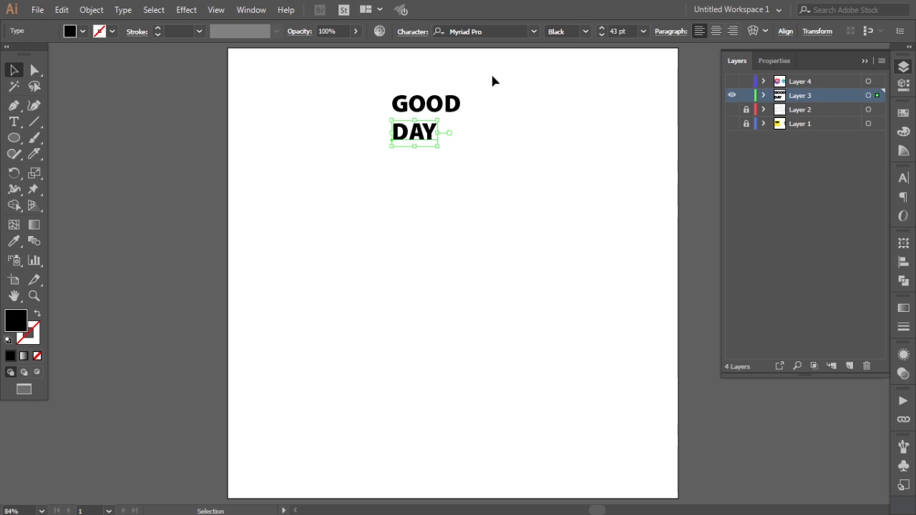
pyautogui.moveTo(366, 93); pyautogui.dragTo(505, 165)
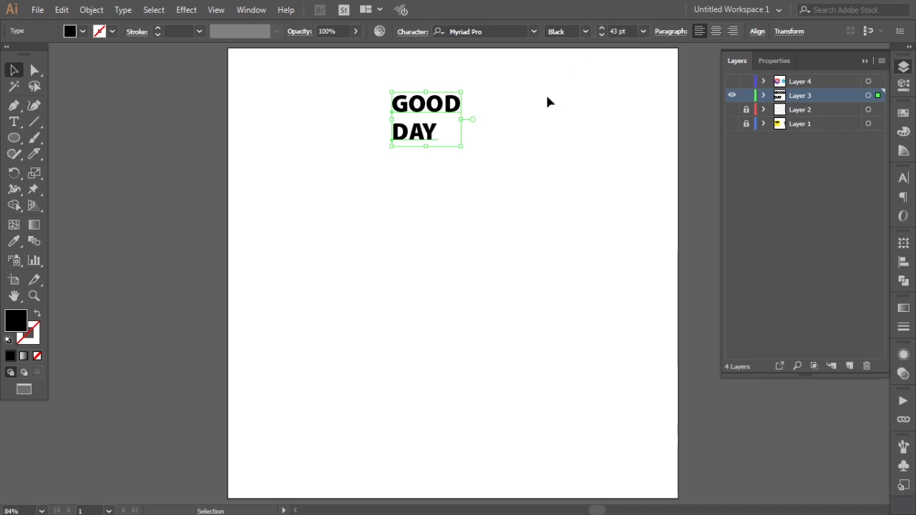
pyautogui.click(511, 220)
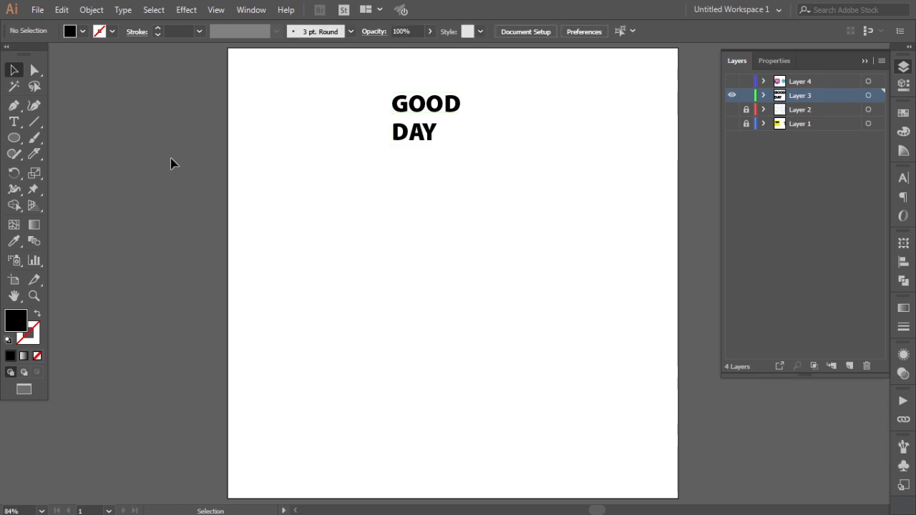
pyautogui.click(16, 139)
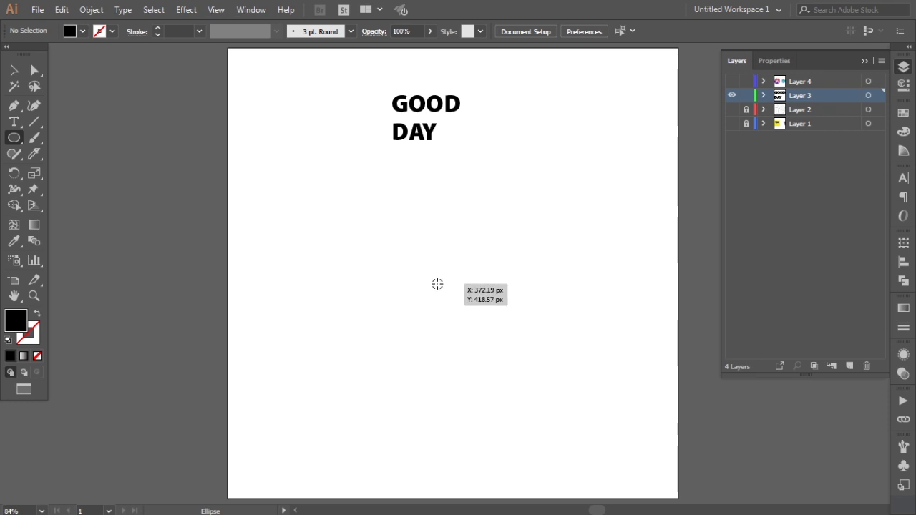
# Draw a solid black circle about 388 × 388 px below the GOOD DAY text
pyautogui.moveTo(438, 284); pyautogui.dragTo(569, 373)
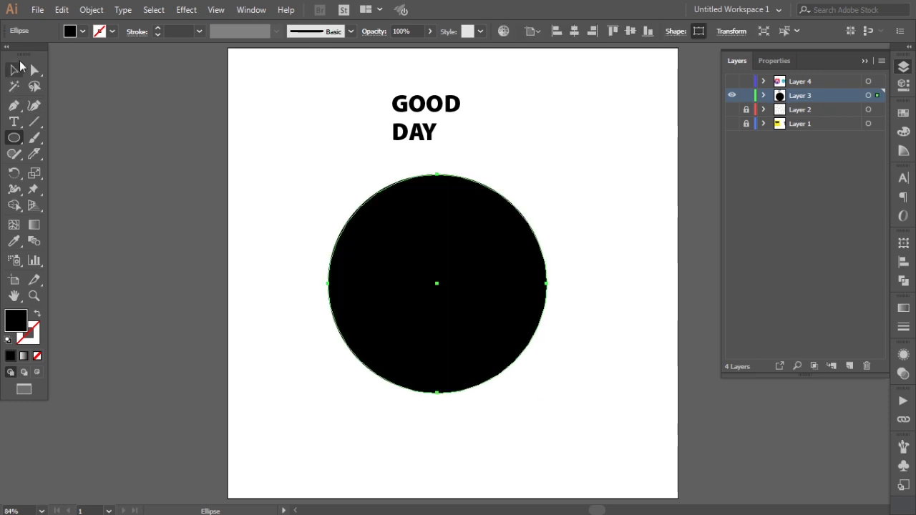
pyautogui.click(15, 69)
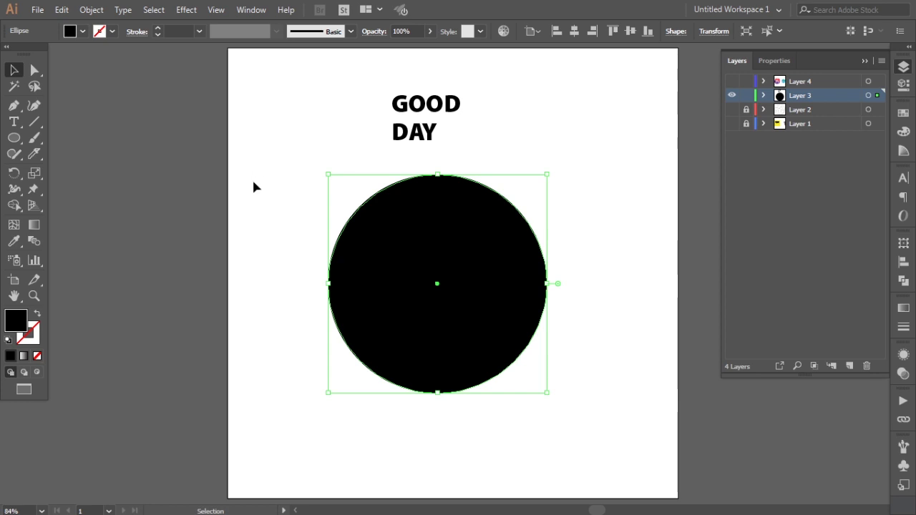
# Slice the black circle into two pieces with a wavy freehand Knife cut
pyautogui.click(34, 154)
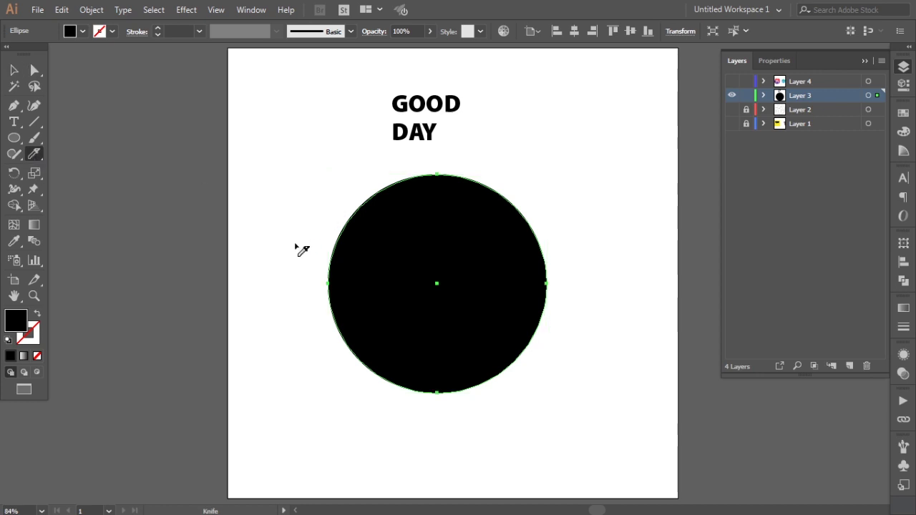
pyautogui.moveTo(288, 263); pyautogui.dragTo(609, 264)
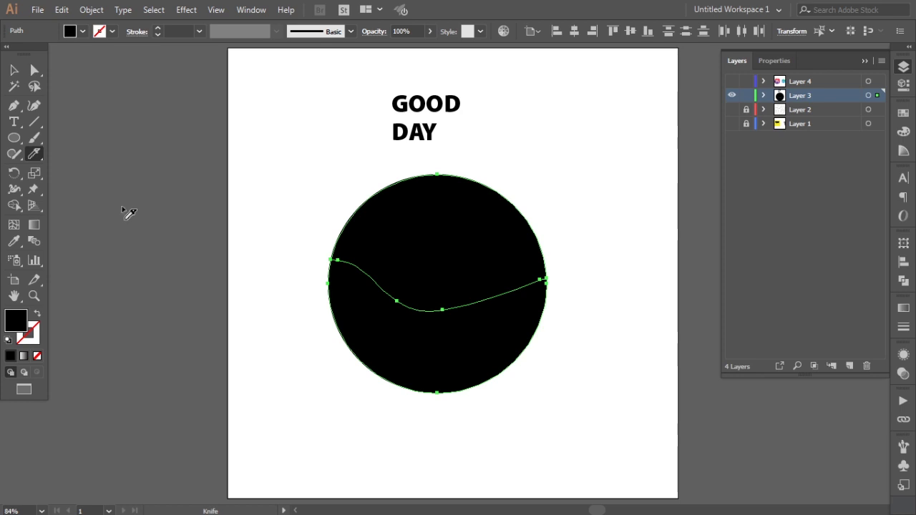
pyautogui.click(13, 69)
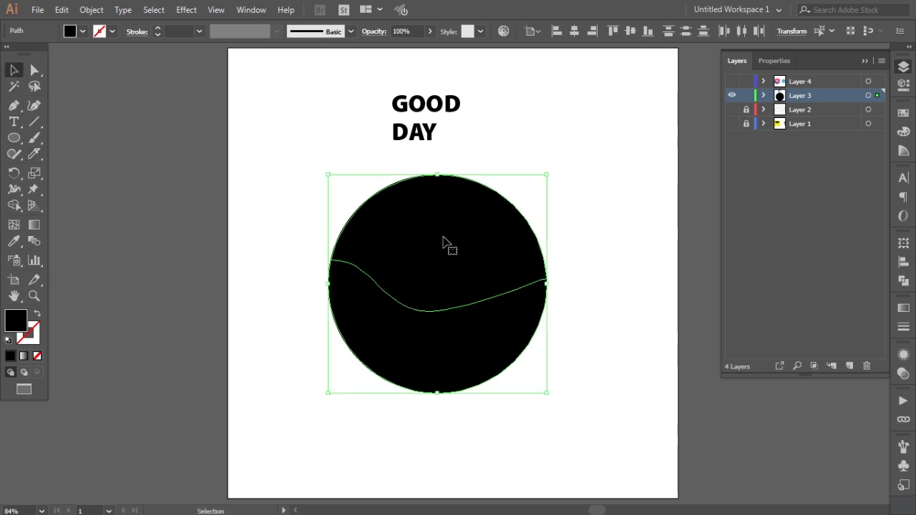
pyautogui.moveTo(443, 243); pyautogui.dragTo(443, 236)
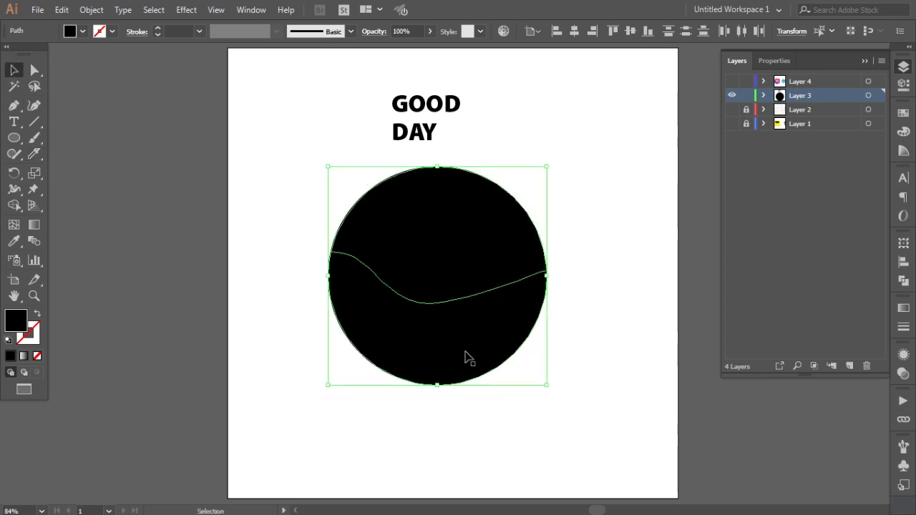
# Move the lower piece down to widen the gap and turn both pieces into black outlines
pyautogui.click(560, 394)
pyautogui.moveTo(463, 356); pyautogui.dragTo(547, 339)
pyautogui.moveTo(462, 244); pyautogui.dragTo(461, 244)
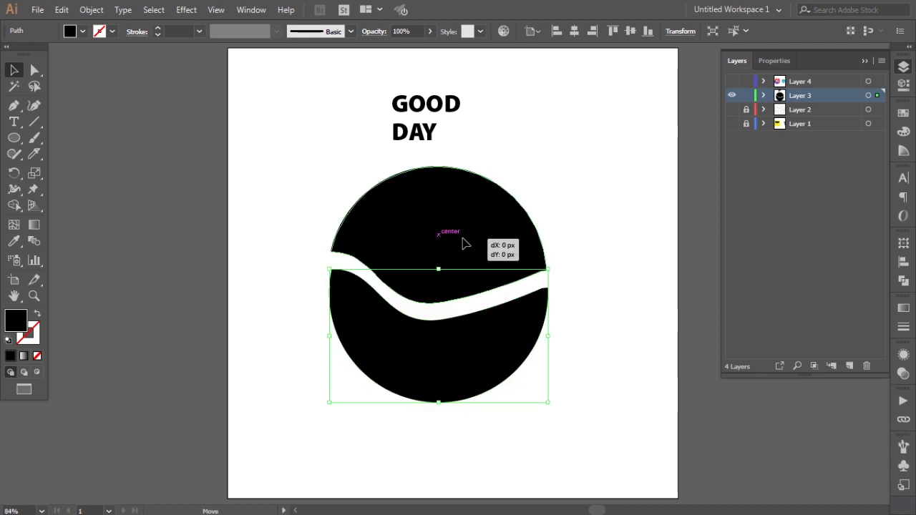
pyautogui.click(604, 188)
pyautogui.moveTo(283, 199); pyautogui.dragTo(459, 379)
pyautogui.click(37, 315)
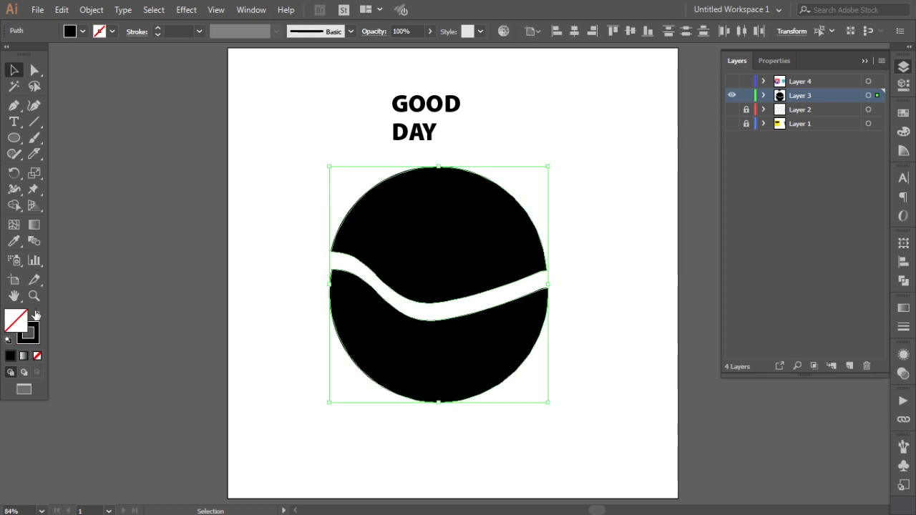
pyautogui.click(642, 266)
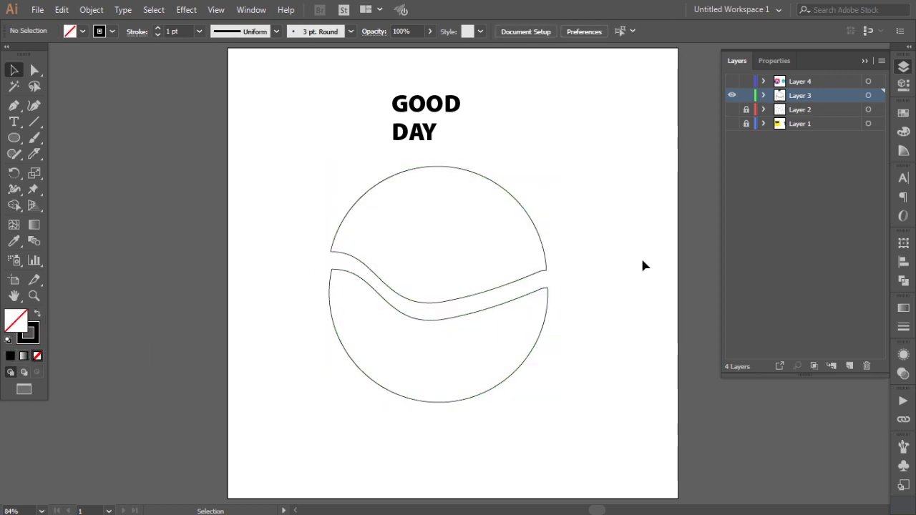
# Move GOOD onto the upper piece and warp it with Envelope Distort > Make with Top Object
pyautogui.moveTo(416, 95); pyautogui.dragTo(430, 234)
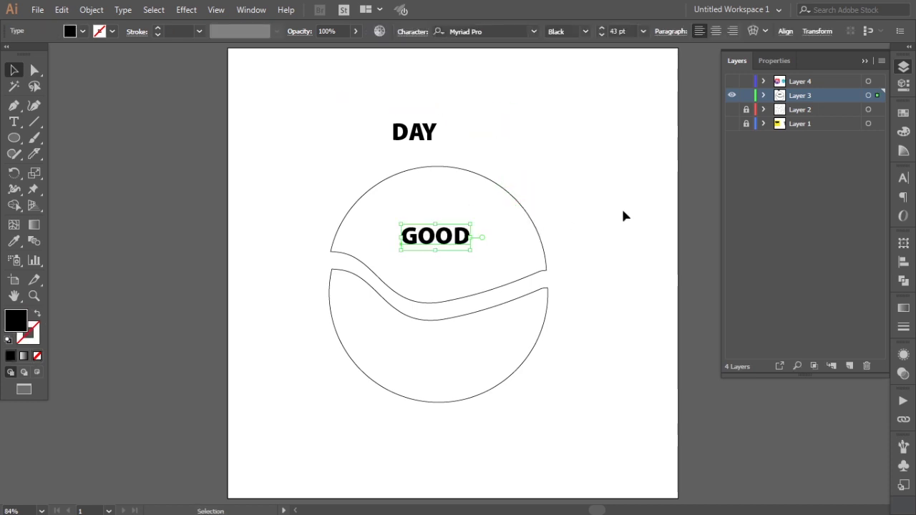
pyautogui.moveTo(601, 192); pyautogui.dragTo(387, 245)
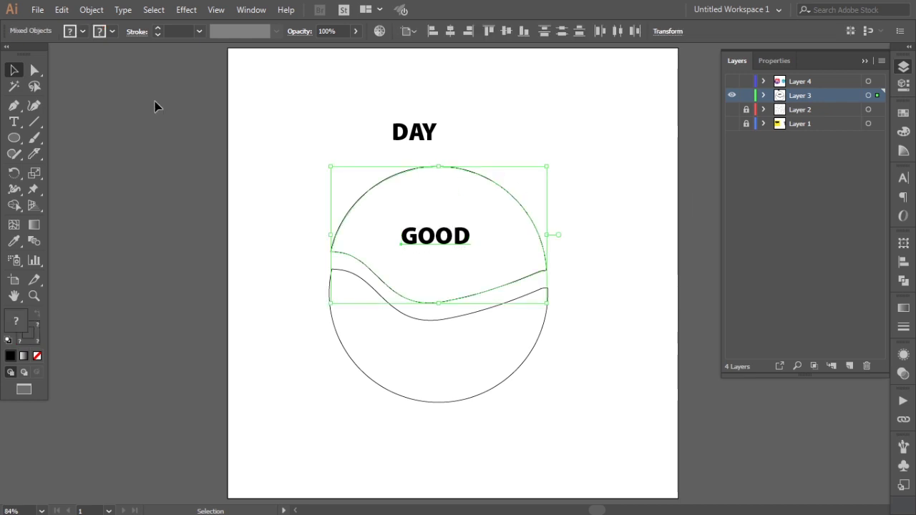
pyautogui.click(93, 10)
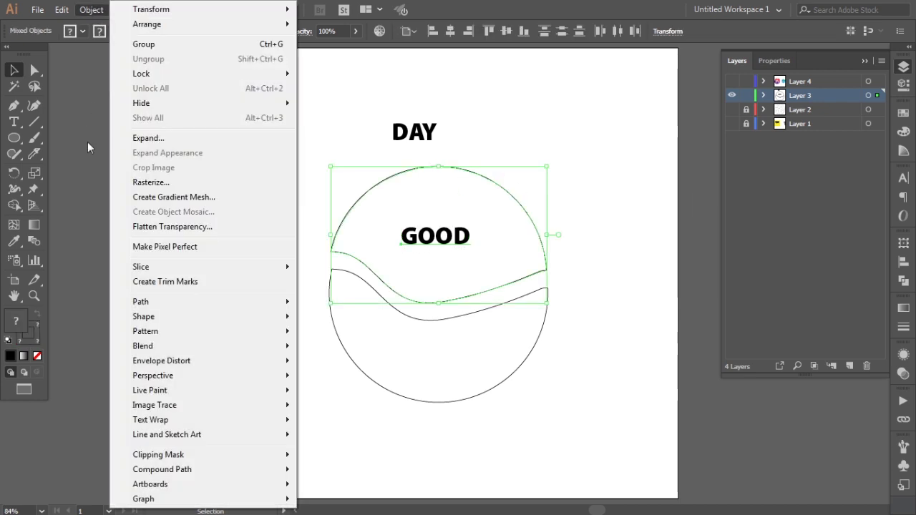
pyautogui.moveTo(162, 361)
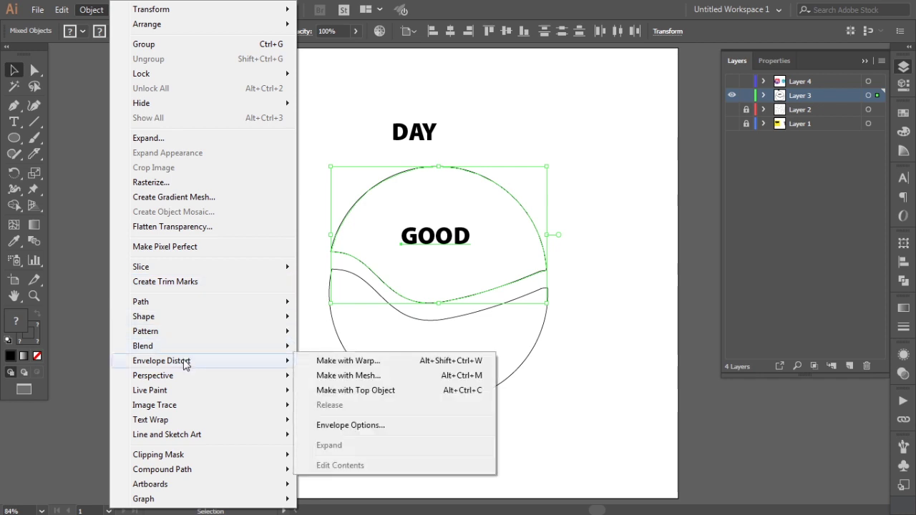
pyautogui.click(388, 393)
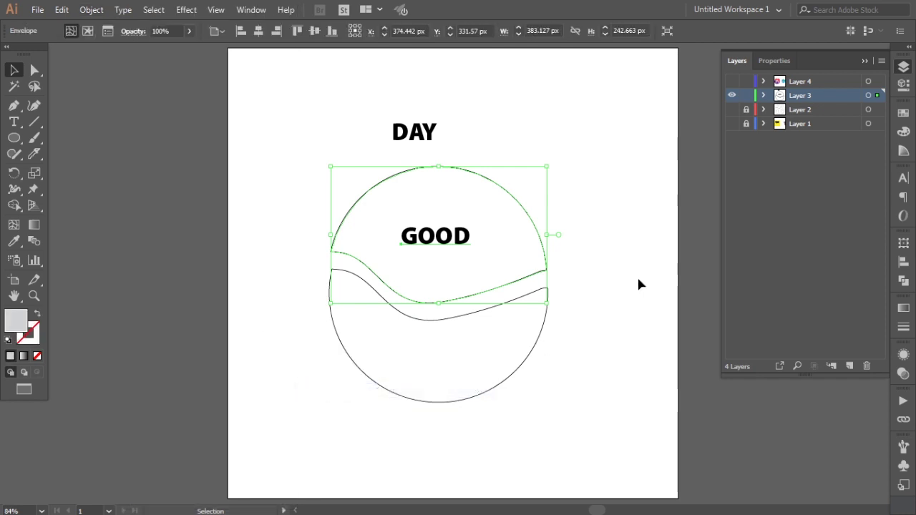
pyautogui.click(617, 241)
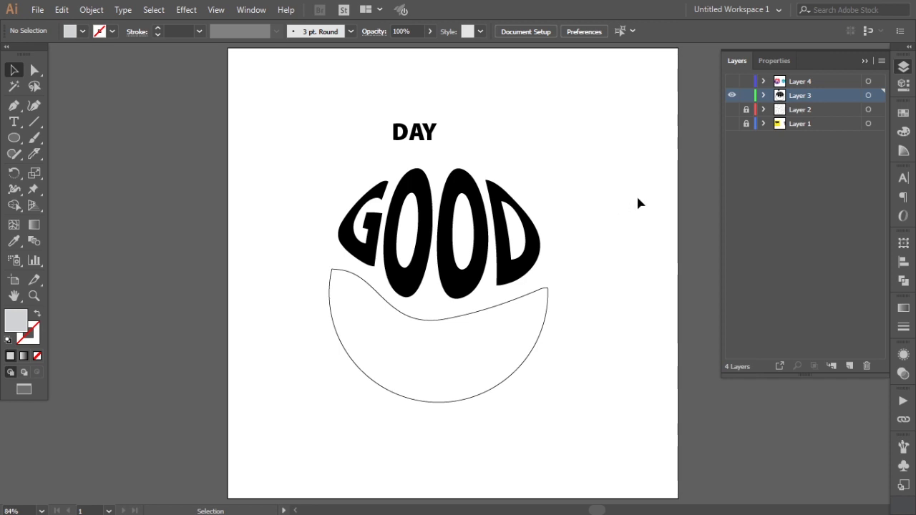
# Move DAY onto the lower piece and warp it with Envelope Distort > Make with Top Object
pyautogui.moveTo(423, 139)
pyautogui.mouseDown()
pyautogui.moveTo(417, 344)
pyautogui.moveTo(259, 330)
pyautogui.mouseUp()
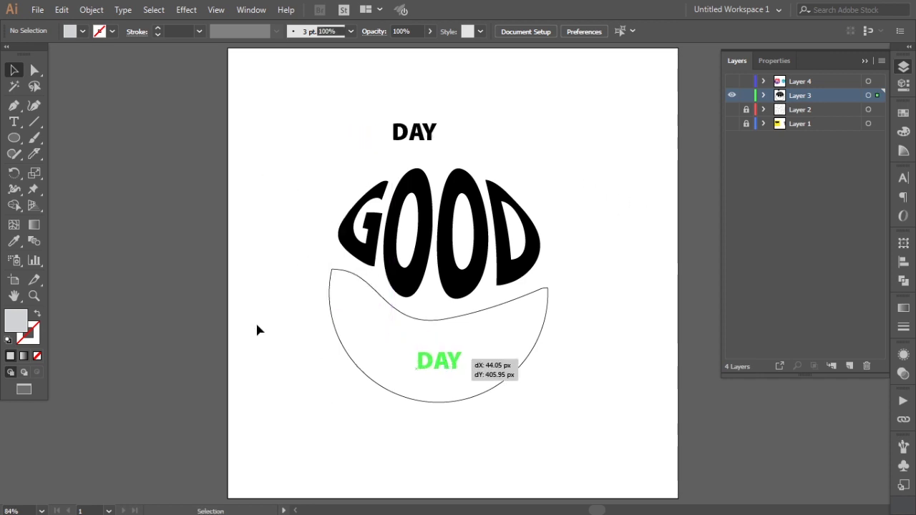
pyautogui.moveTo(257, 326); pyautogui.dragTo(479, 417)
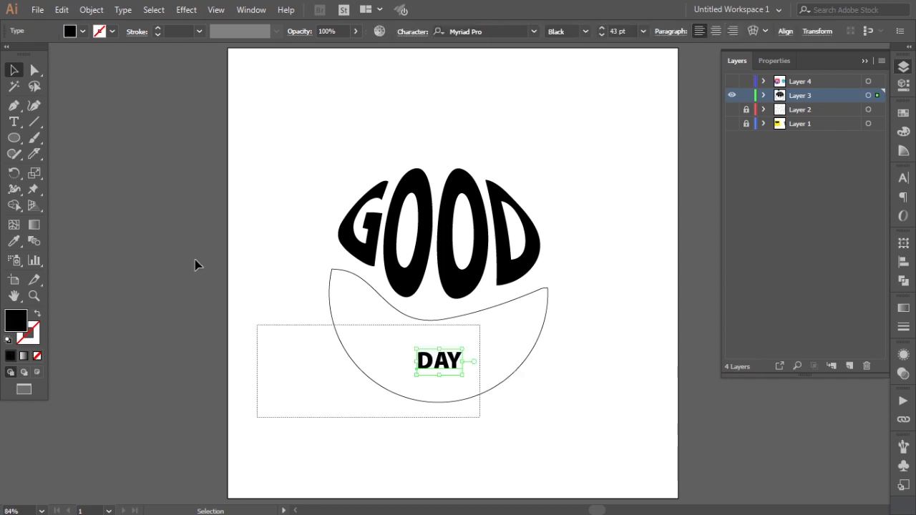
pyautogui.click(92, 10)
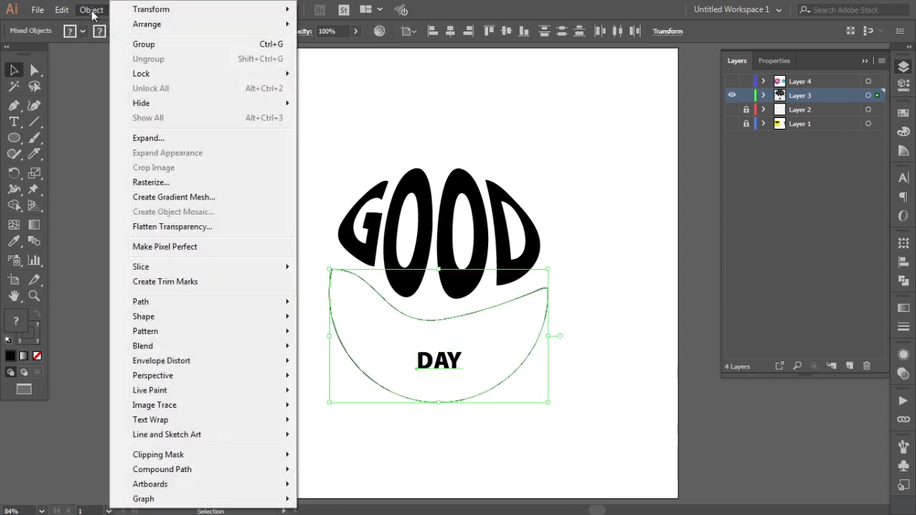
pyautogui.moveTo(162, 360)
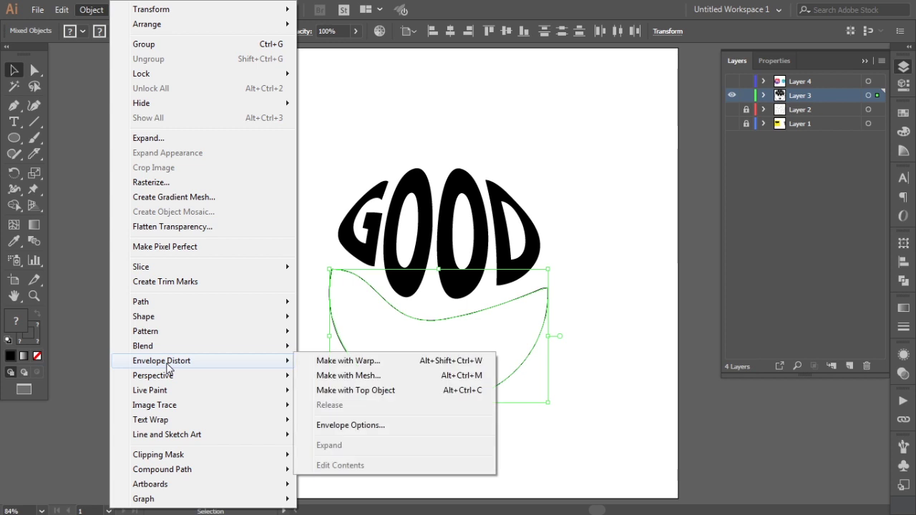
pyautogui.click(335, 393)
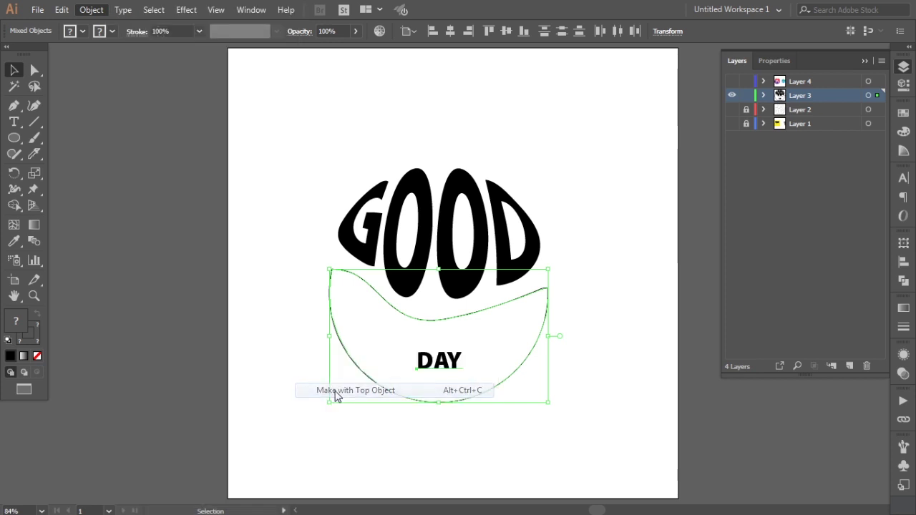
pyautogui.click(622, 191)
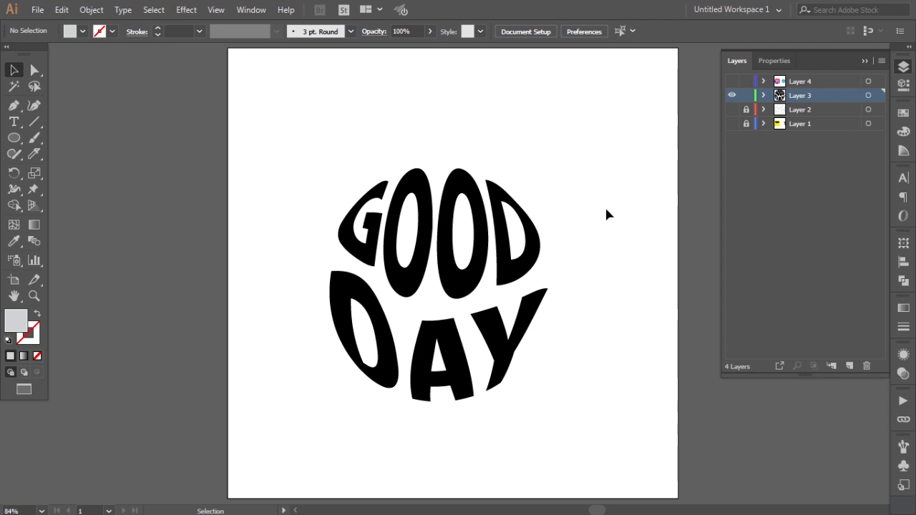
pyautogui.click(457, 186)
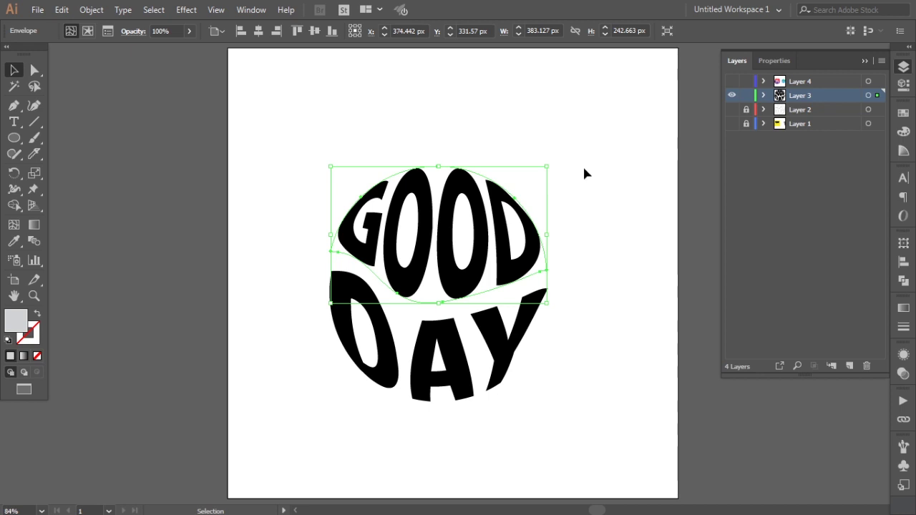
# Change the fill of the text inside the GOOD envelope to red
pyautogui.click(88, 33)
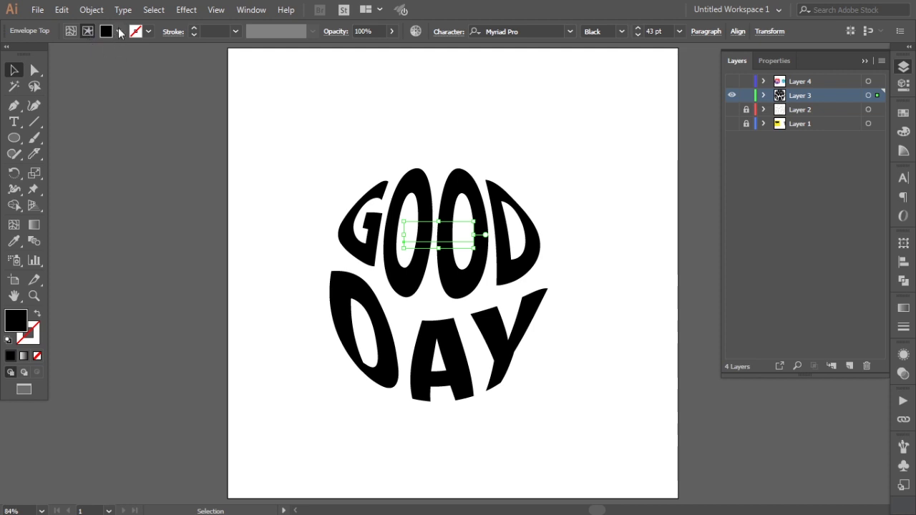
pyautogui.click(118, 31)
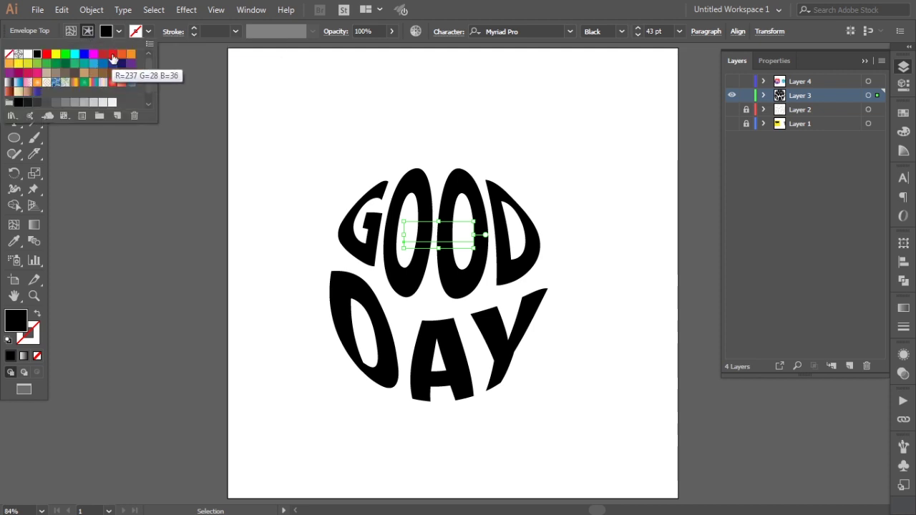
pyautogui.click(113, 58)
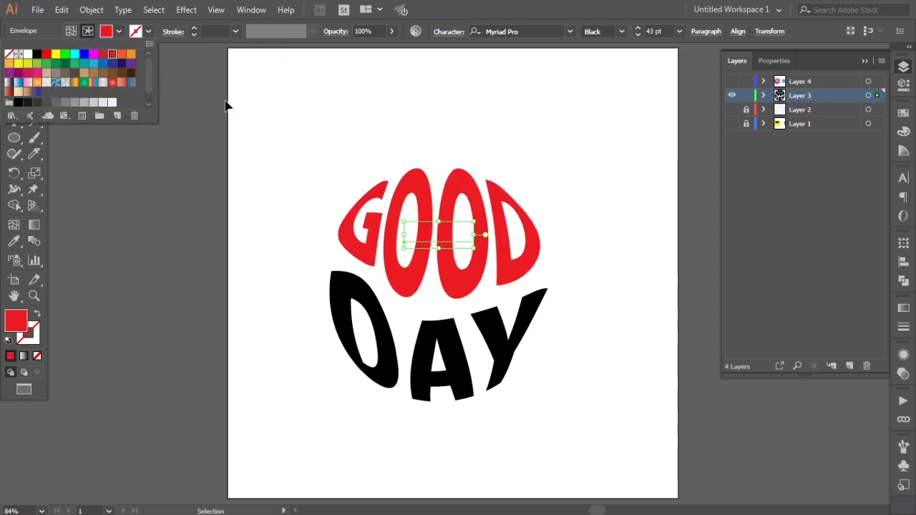
pyautogui.click(71, 31)
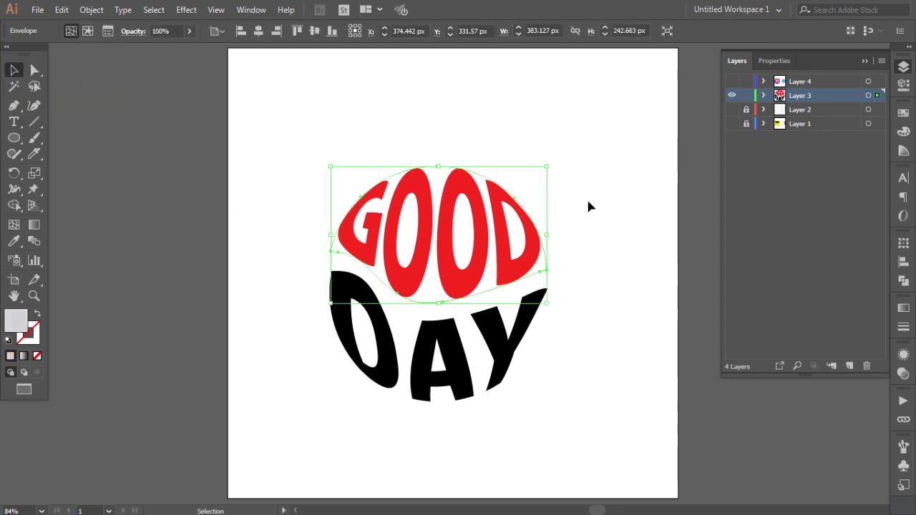
# Change the fill of the text inside the DAY envelope to purple, then deselect
pyautogui.moveTo(588, 334)
pyautogui.mouseDown()
pyautogui.moveTo(491, 380)
pyautogui.moveTo(401, 398)
pyautogui.mouseUp()
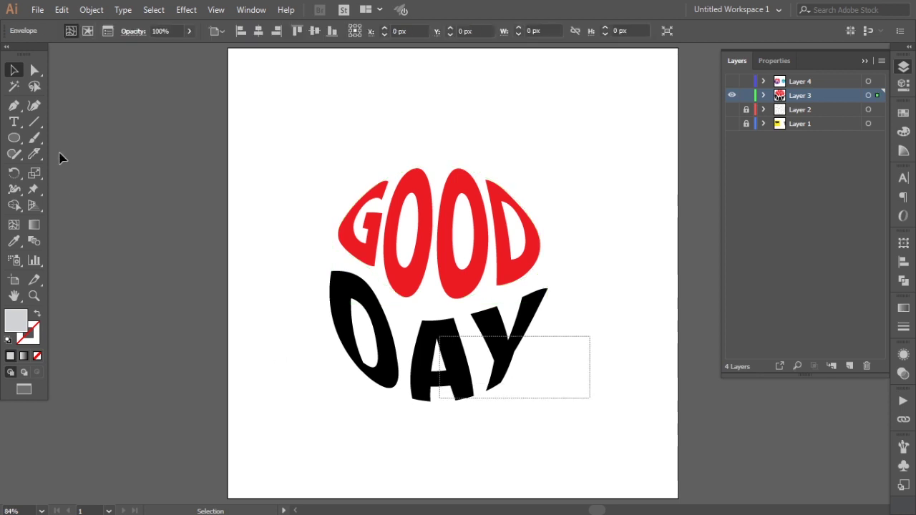
pyautogui.click(88, 31)
pyautogui.click(118, 31)
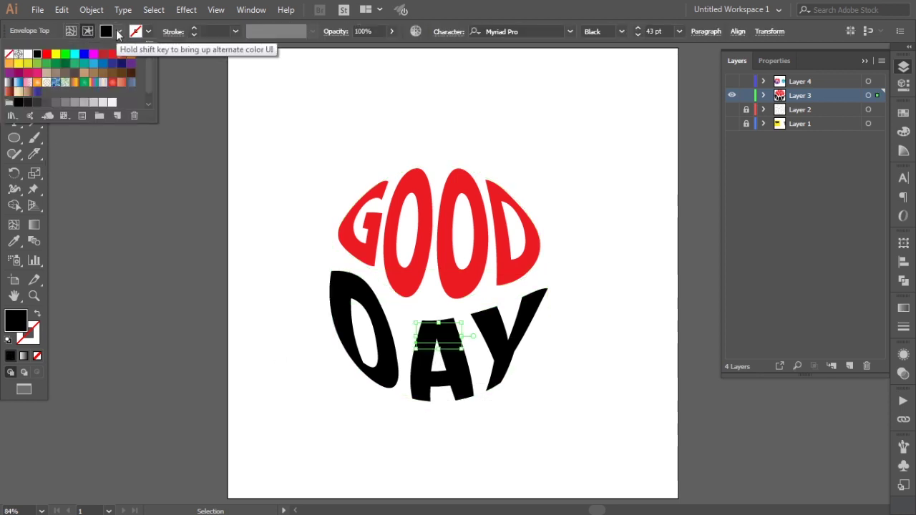
pyautogui.click(131, 63)
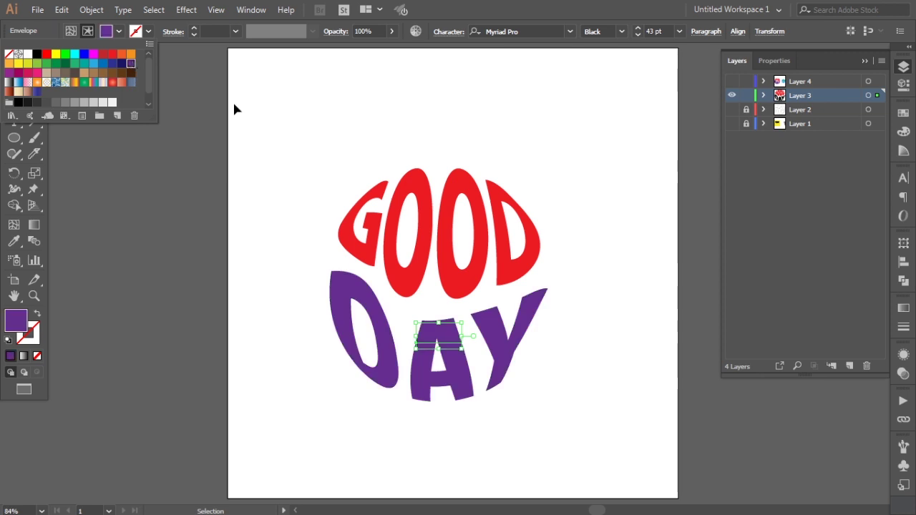
pyautogui.press('Escape')
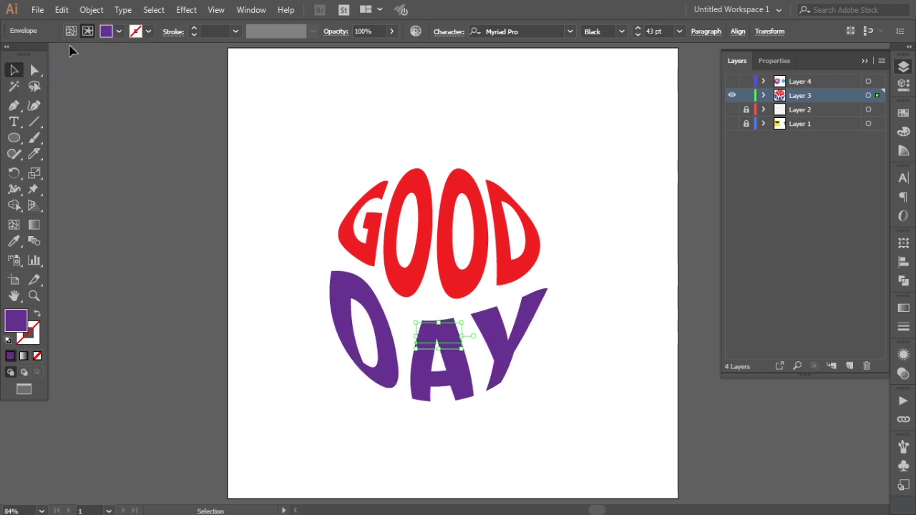
pyautogui.click(69, 31)
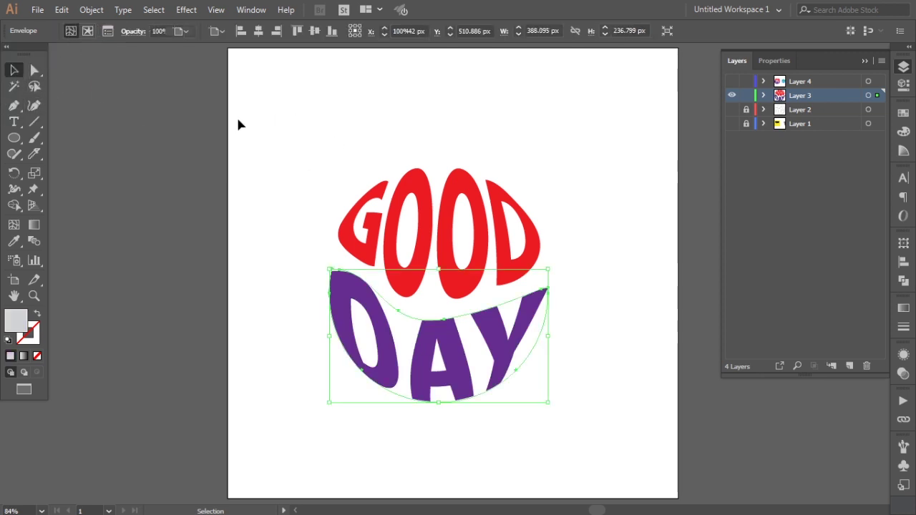
pyautogui.click(272, 149)
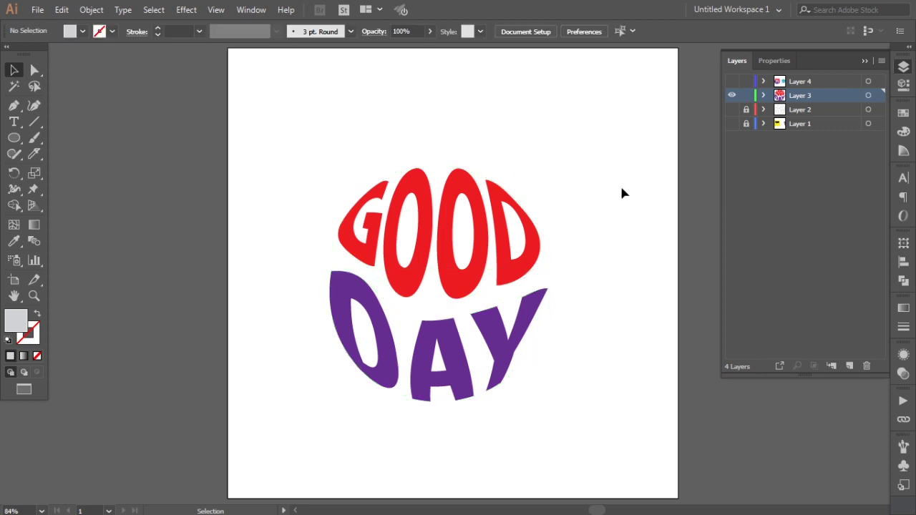